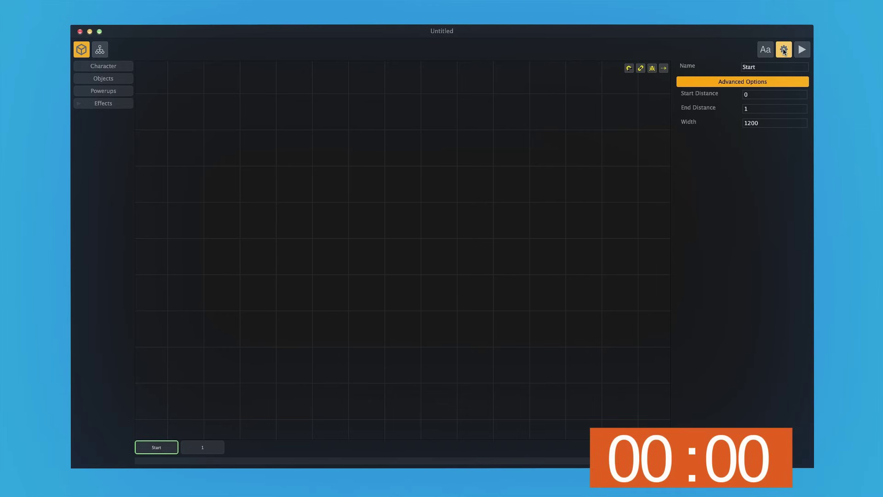
Apply the Flappy gameplay preset in the project settings.
left_click(785, 50)
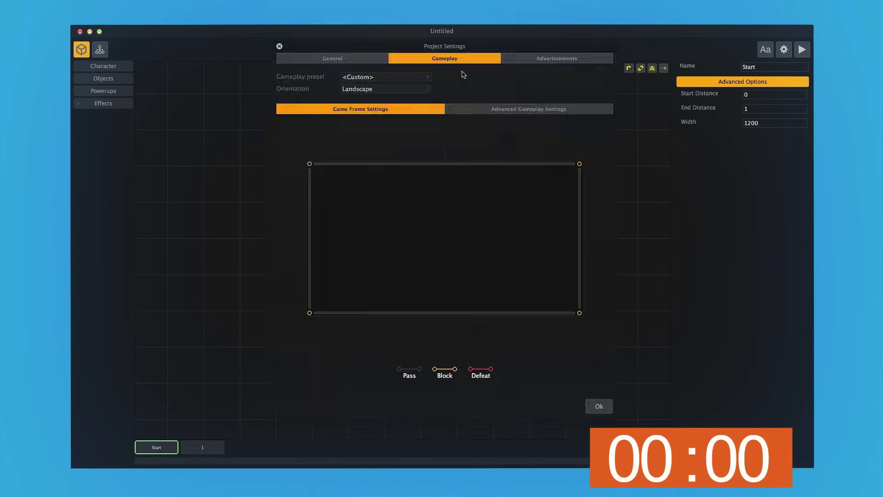
left_click(401, 78)
left_click(423, 194)
left_click(598, 406)
Add the snowy mountain background image and the green dragon character to the Start scene.
left_click_drag(813, 303, 518, 327)
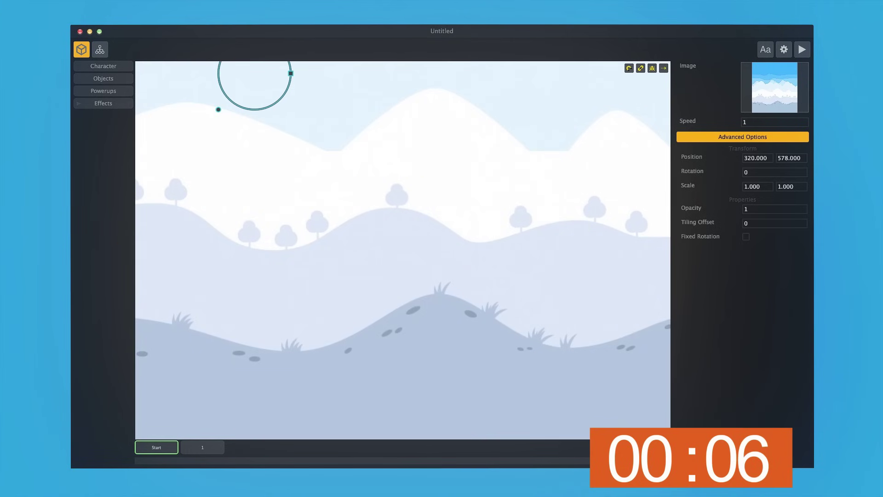
left_click_drag(813, 257, 268, 172)
scroll(261, 169, "down", 5)
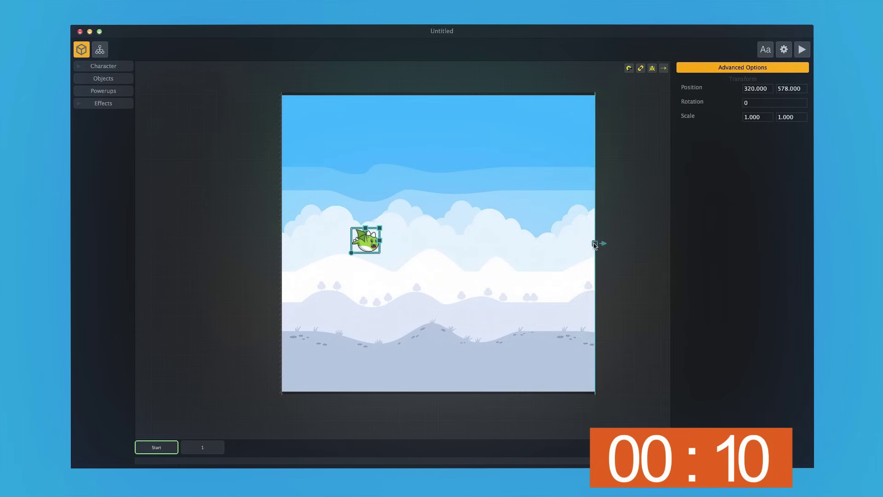
Narrow the Start scene, and narrow scene 1 to a width of about 742.
left_click_drag(596, 245, 445, 231)
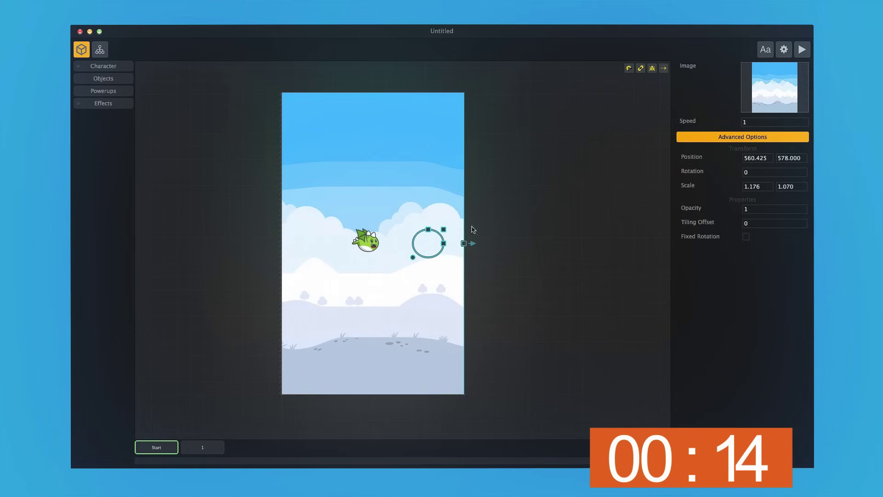
left_click(223, 447)
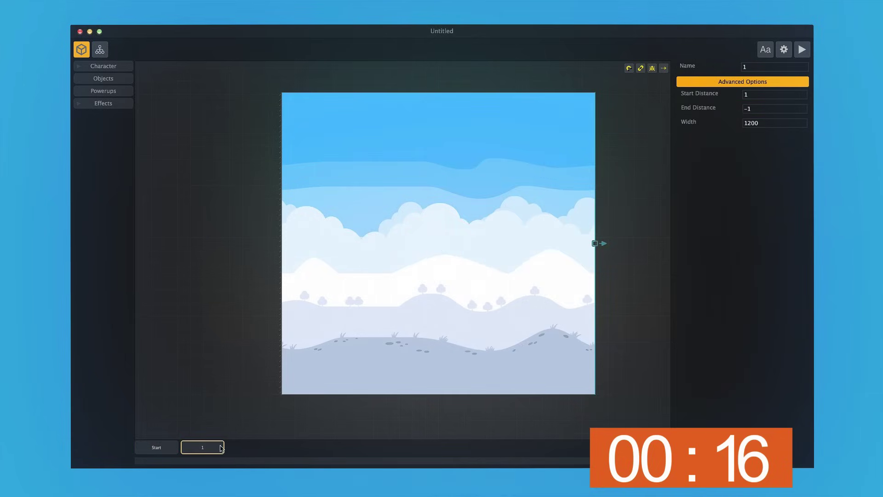
left_click(639, 232)
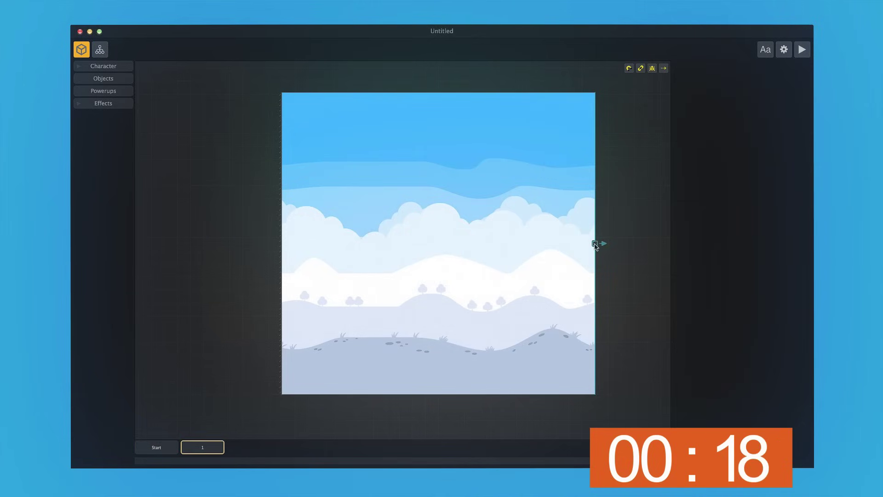
left_click_drag(595, 245, 476, 250)
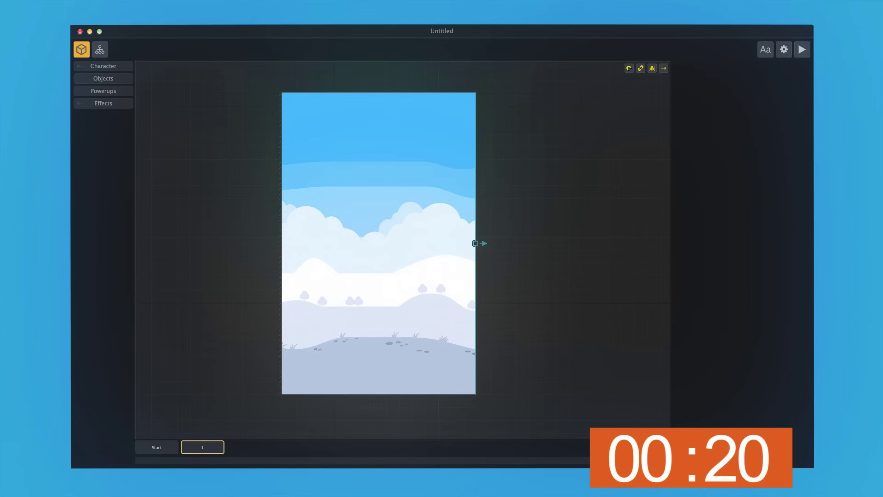
Add the red-and-white striped pillar to scene 1, place it rising from the bottom edge, and make it an Enemy.
left_click_drag(811, 225, 490, 181)
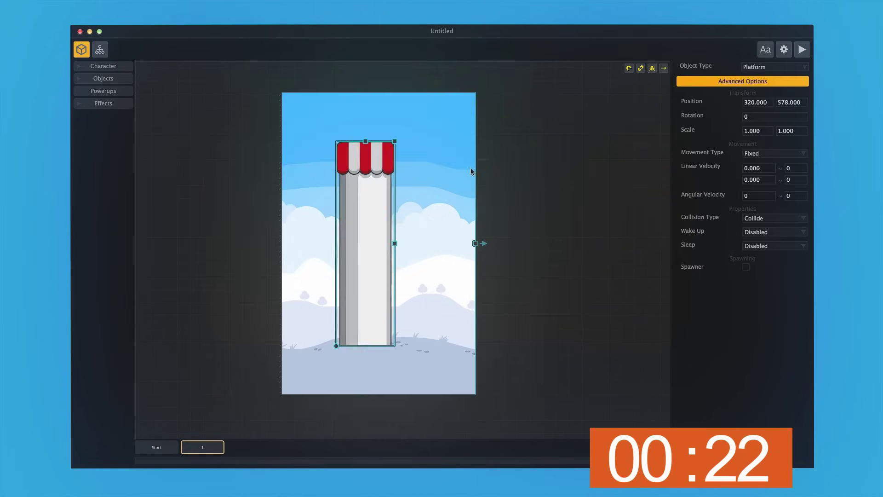
left_click_drag(391, 207, 439, 310)
left_click(773, 67)
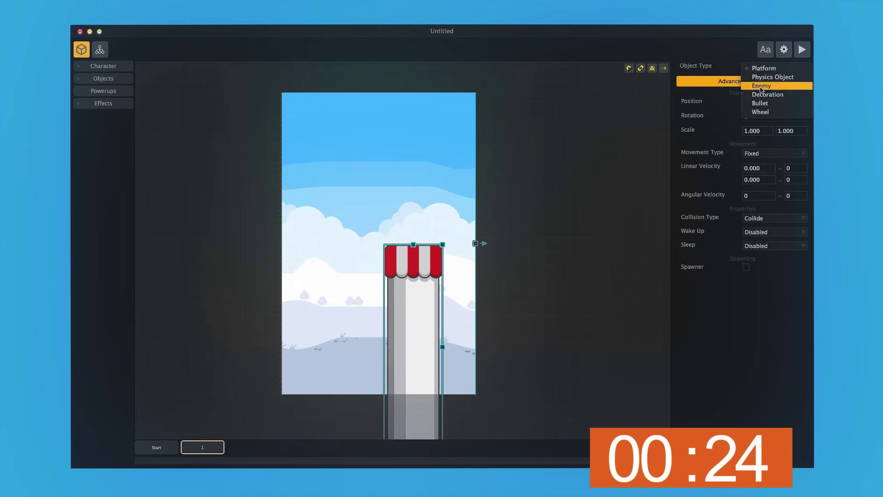
left_click(761, 87)
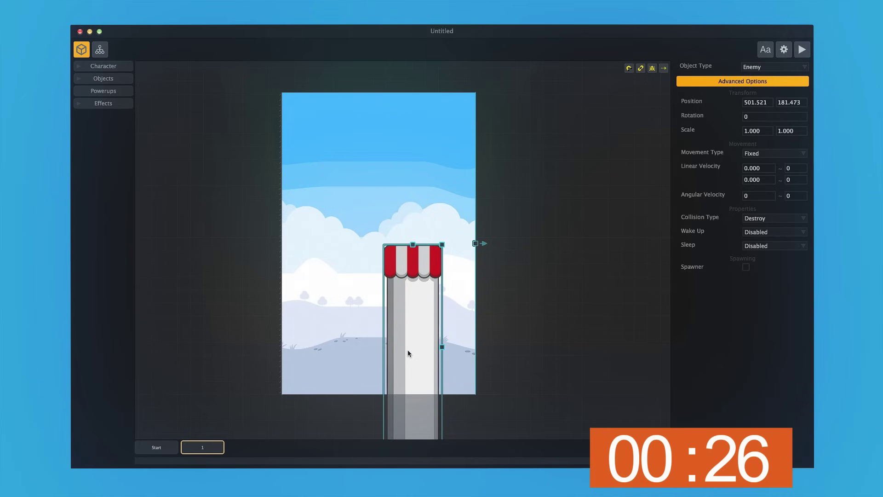
Duplicate the pillar, rotate the copy to 180, and place it hanging from the top edge above the first one.
left_click_drag(408, 353, 478, 212, "alt")
left_click(760, 116)
type("180")
left_click_drag(480, 249, 410, 106)
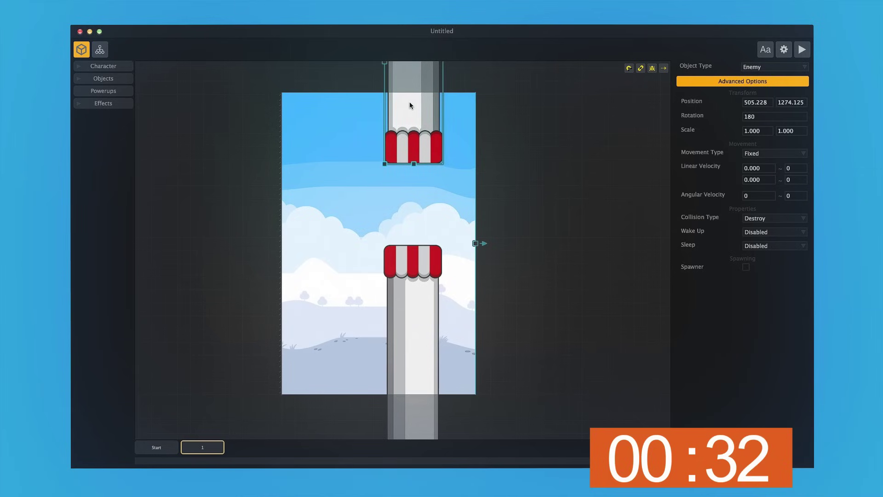
With snapping on, shift both the upper and lower pillars slightly down in scene 1.
left_click(524, 134)
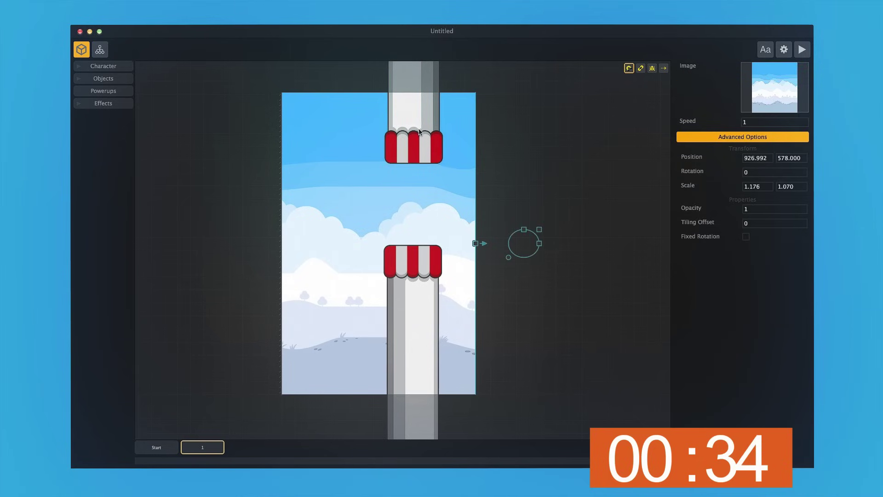
left_click_drag(418, 132, 420, 154)
left_click_drag(412, 276, 414, 296)
Add the grassy ground strip along the bottom of scene 1 and set its object type to Enemy.
left_click(617, 433)
left_click_drag(651, 260, 523, 196)
left_click_drag(362, 242, 407, 380)
left_click(775, 67)
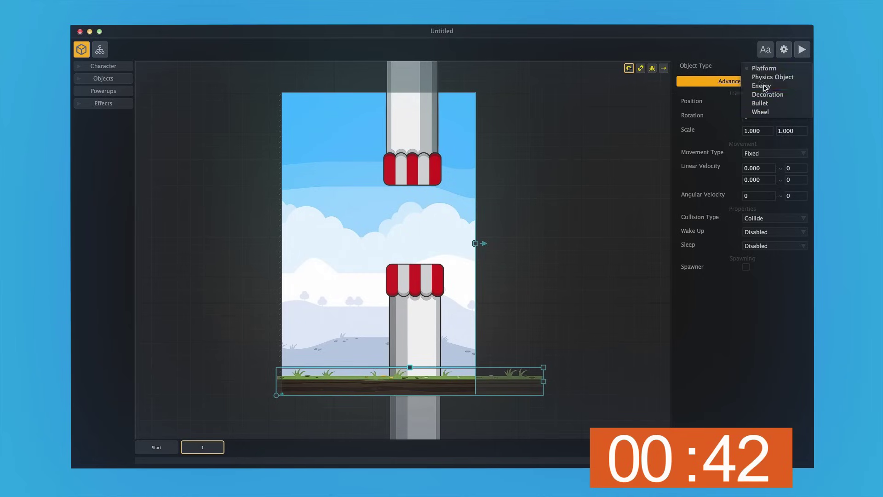
left_click(764, 84)
Duplicate scene 1 as scene 2 and raise its lower and upper pillars.
left_click(206, 445)
key("super+d")
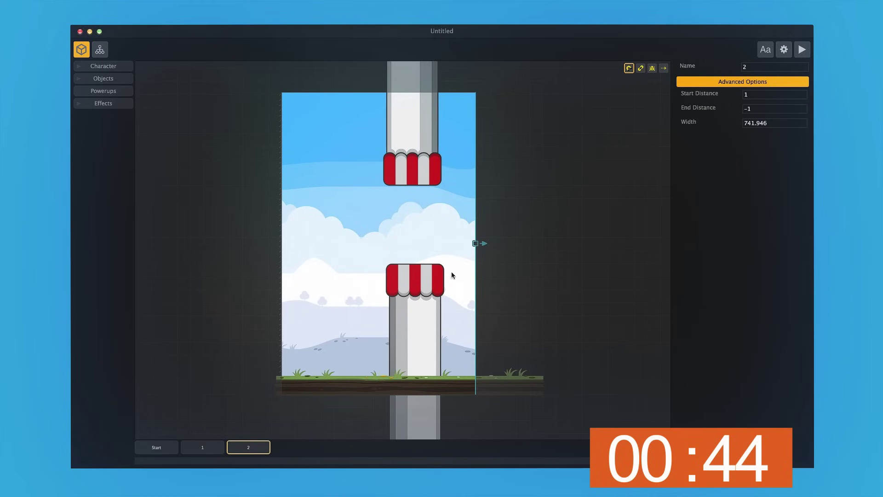
left_click_drag(420, 300, 417, 272)
left_click_drag(413, 159, 415, 112)
Duplicate scene 2 as scene 3 and lower both of its pillars.
left_click(251, 444)
left_click(295, 447)
left_click_drag(412, 270, 411, 331)
left_click_drag(408, 94, 408, 156)
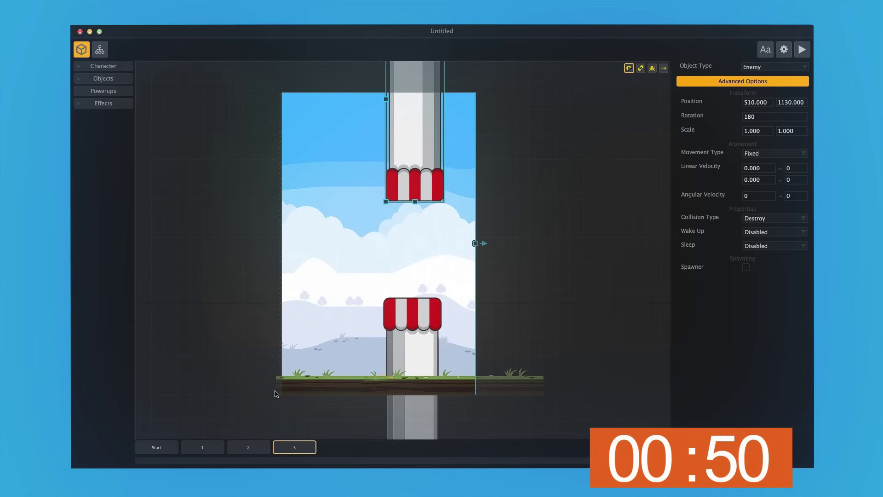
Create a further scene variation from scene 3, moving the lower pillar slightly up and the upper pillar down.
left_click(340, 447)
left_click_drag(404, 346, 427, 331)
left_click(289, 449)
left_click(340, 443)
left_click(363, 441)
left_click_drag(424, 159, 423, 185)
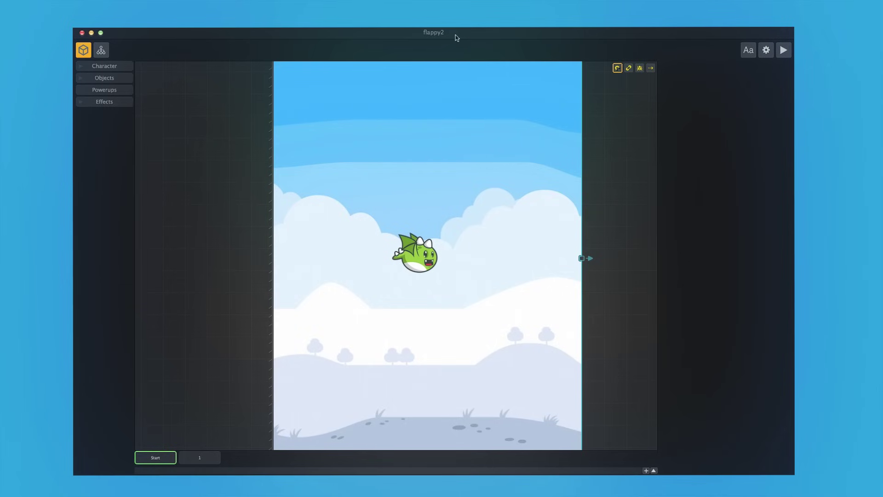
Set the movement type of the upper pillar in scene 1 of the flappy2 project to Physics.
left_click(197, 460)
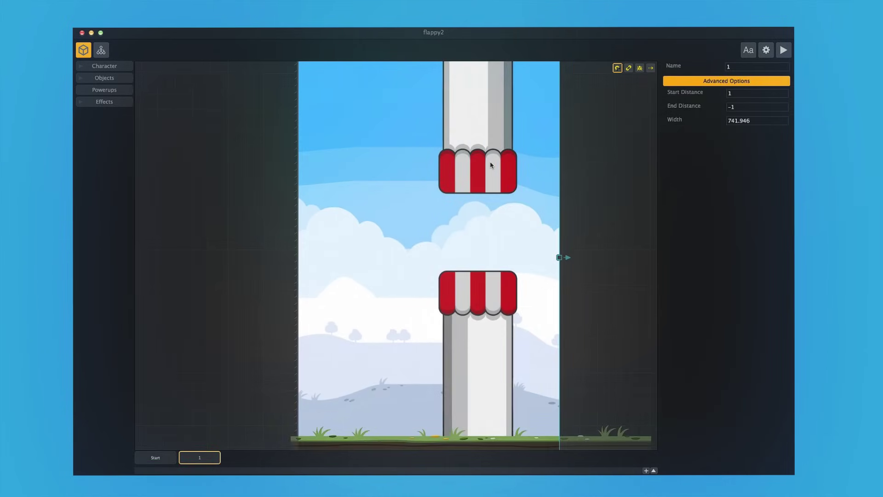
left_click(490, 162)
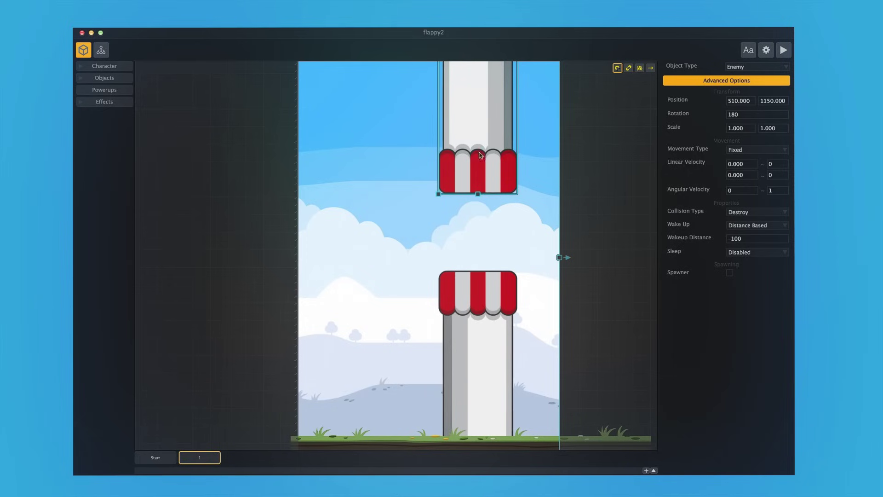
left_click(753, 154)
left_click(741, 160)
Test the falling pillar in the game preview, restarting the run once before closing it.
left_click(784, 50)
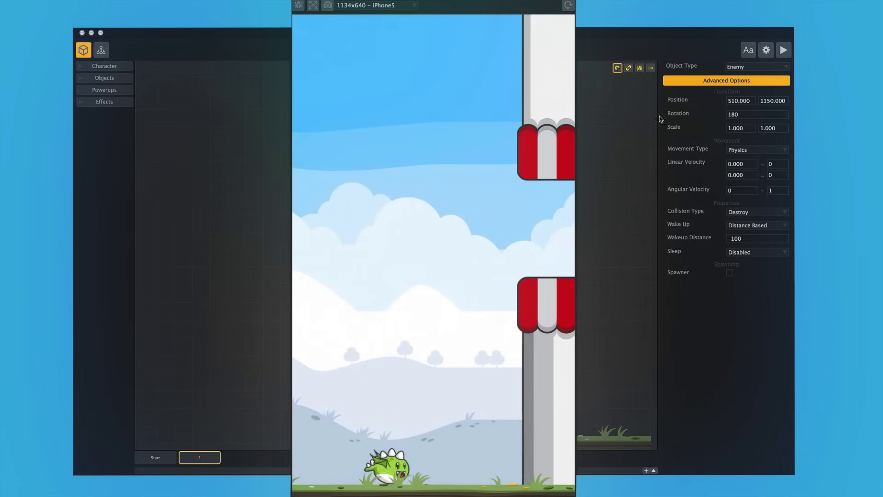
left_click(566, 8)
left_click(464, 102)
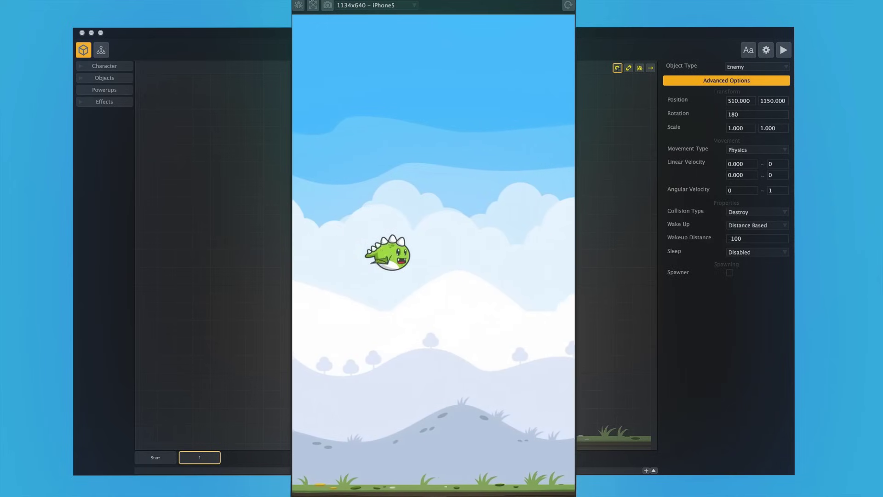
key("Escape")
Move the upper pillar to 150, 1120, line up three copies beside it to the right, and delete the lower pillar.
left_click_drag(454, 141, 355, 162)
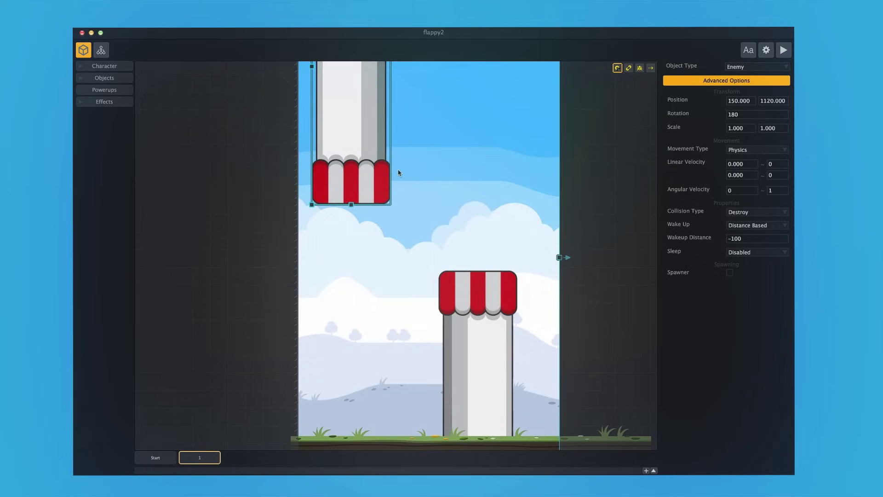
key("super+Right")
key("super+Right")
key("super+Right")
left_click(497, 299)
key("Delete")
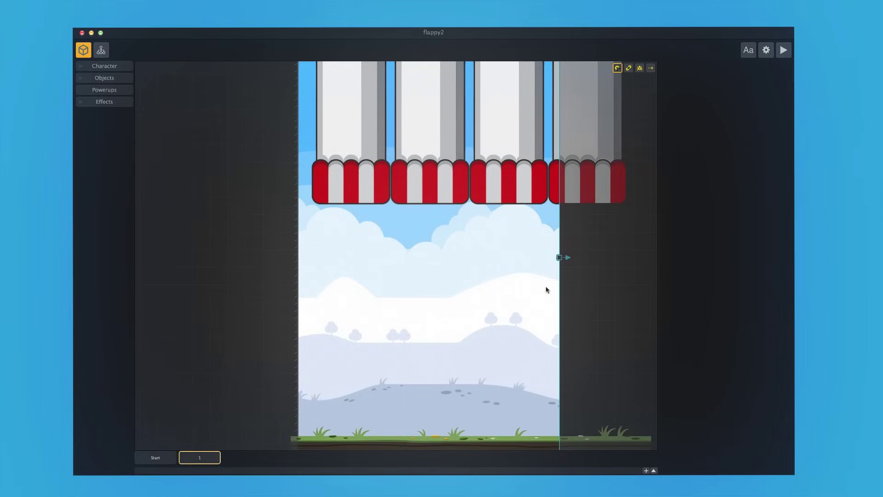
Widen scene 1 and extend the ground with a duplicate strip beside the existing one.
scroll(543, 280, "down", 3)
left_click_drag(488, 257, 611, 257)
left_click(529, 365)
key("super+d")
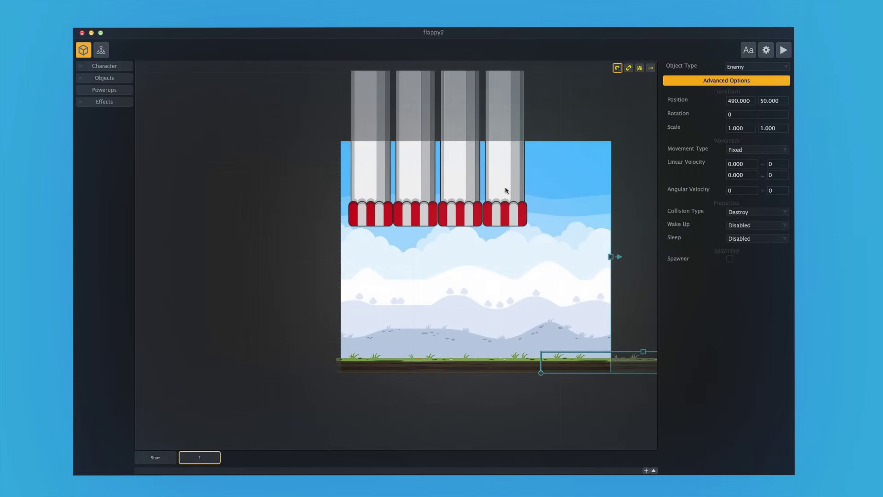
Duplicate the rightmost hanging pillar twice to continue the row across the widened scene.
left_click(506, 190)
key("super+d")
key("super+d")
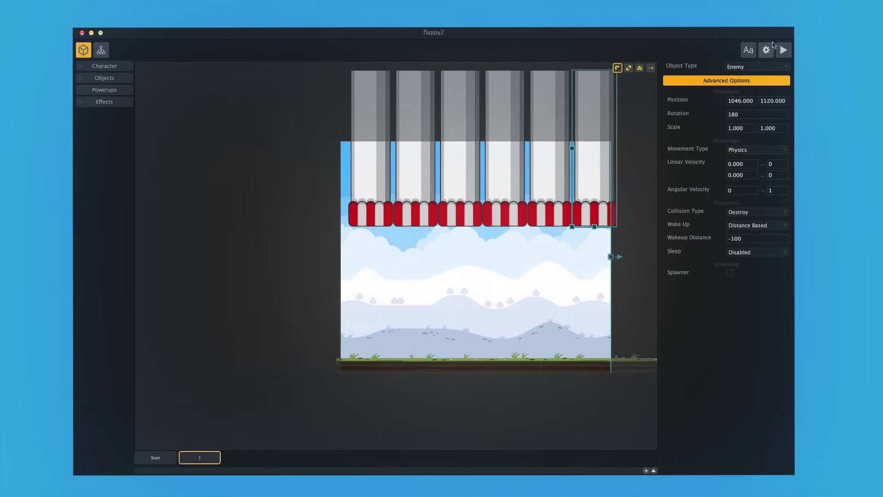
Play the level in the game preview, flying the dragon beneath the row of falling pillars.
left_click(785, 51)
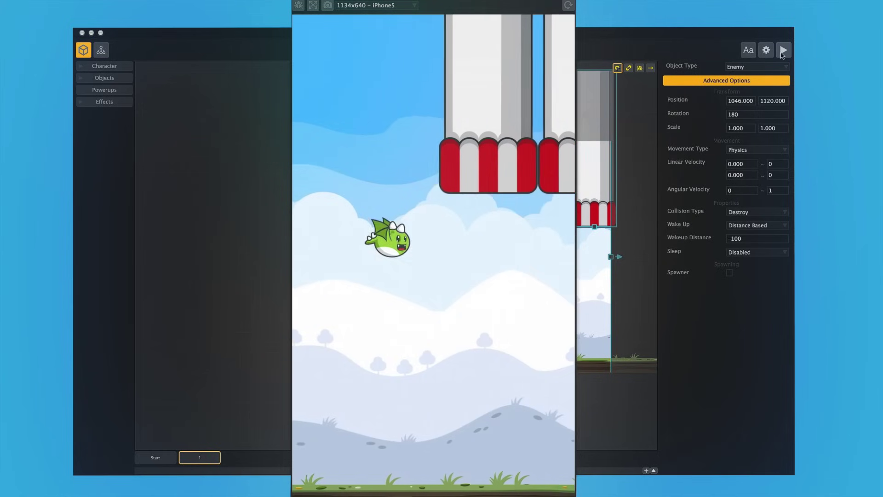
key("space")
key("space")
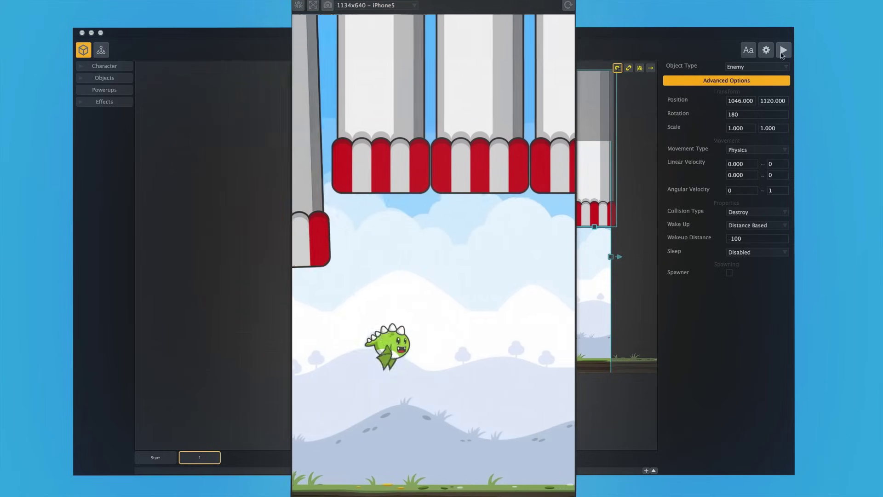
key("space")
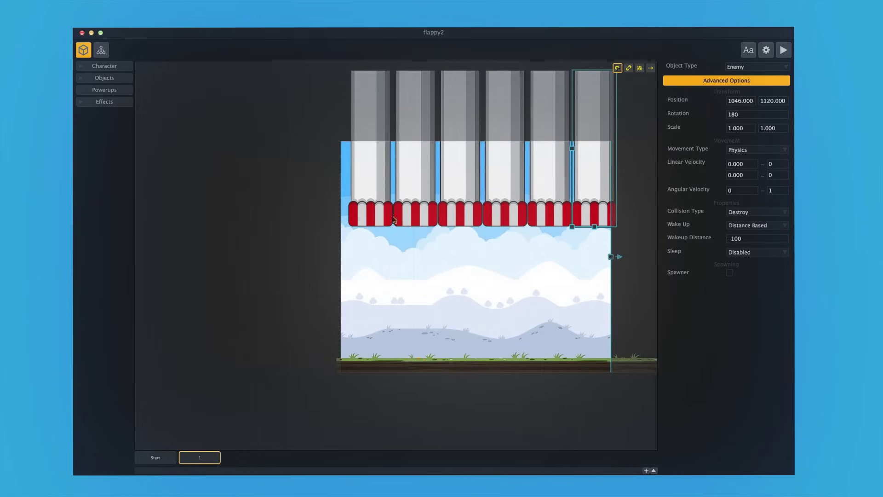
Add the 4-Spike.png image as an object at 680, 380 below the pillars, scaled to about 0.57.
right_click(396, 256)
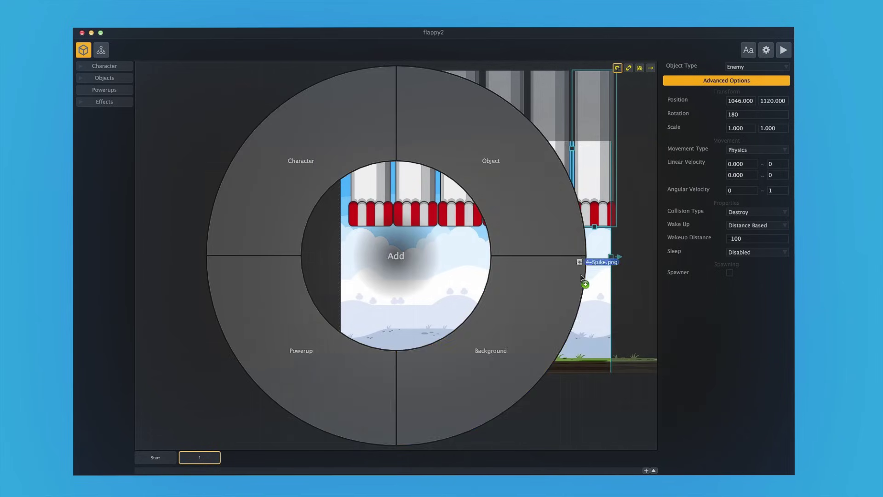
left_click(489, 178)
left_click_drag(403, 268, 458, 310)
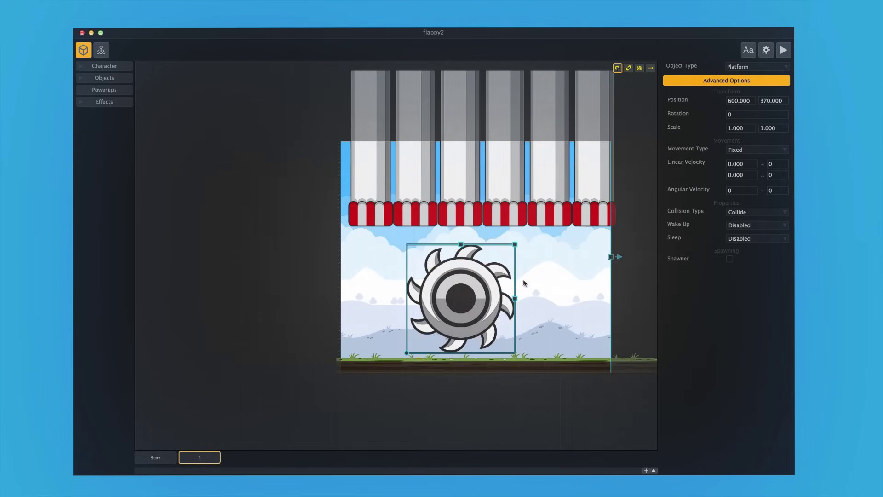
left_click_drag(515, 245, 492, 285)
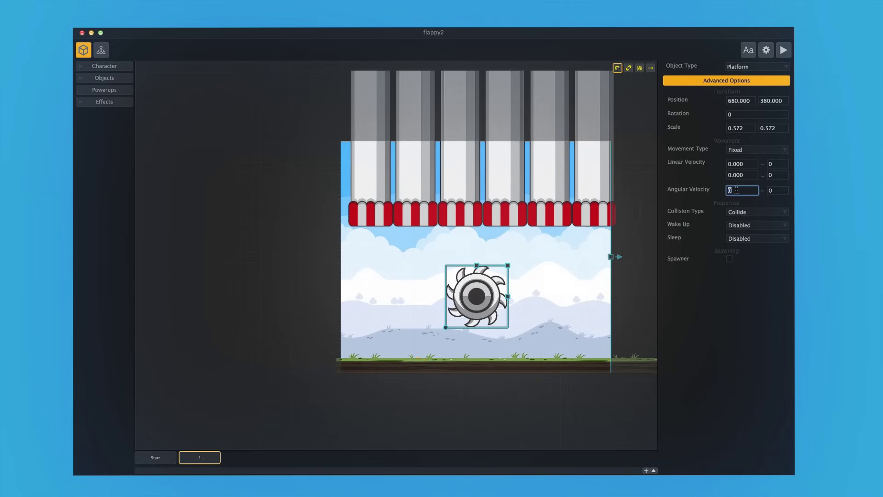
Set the spiked wheel's first angular velocity value to 150 and test it in the game preview.
left_click(783, 50)
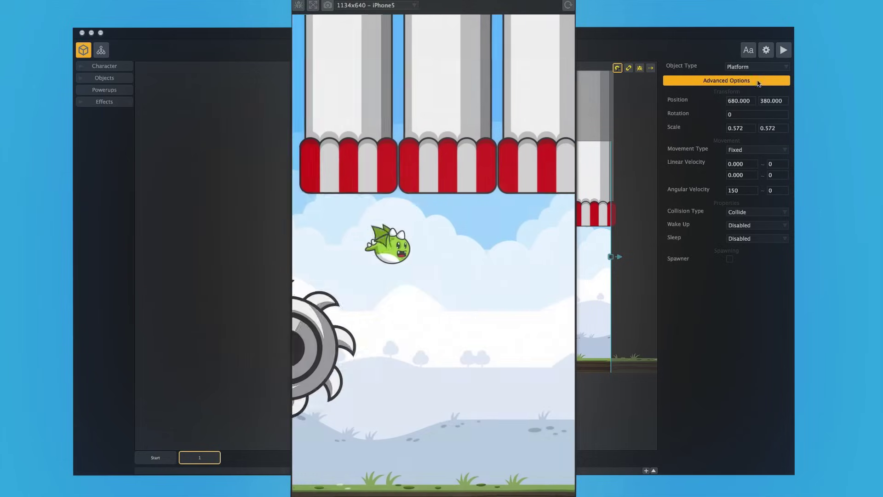
key("super+w")
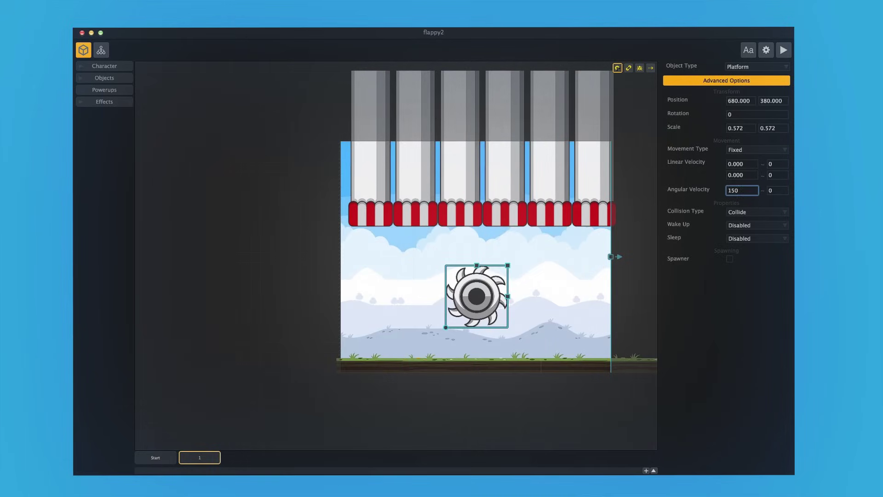
Place a wooden crate to the left of the spiked wheel and set its second angular velocity value to 200.
left_click_drag(828, 184, 516, 173)
left_click_drag(405, 259, 399, 303)
key("Tab")
type("200")
Duplicate the crate to the right of the spiked wheel at 1050, 360 and run the game preview.
left_click_drag(400, 309, 556, 311)
key("super+d")
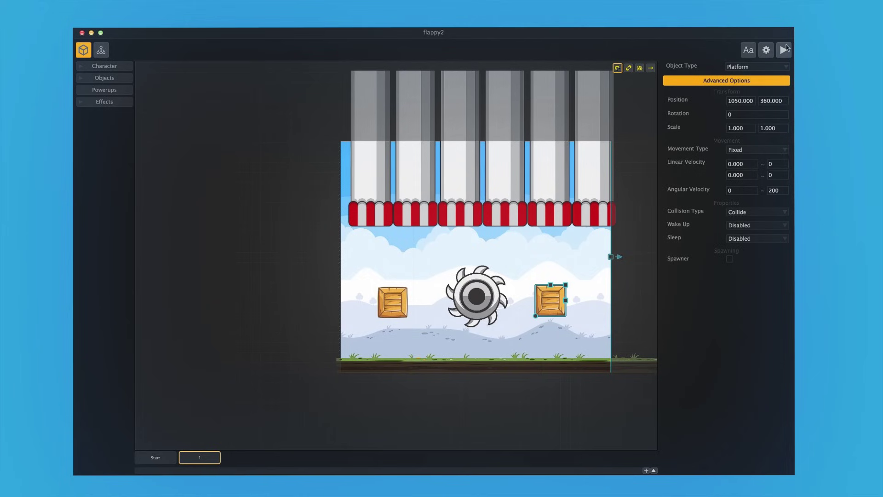
left_click(785, 50)
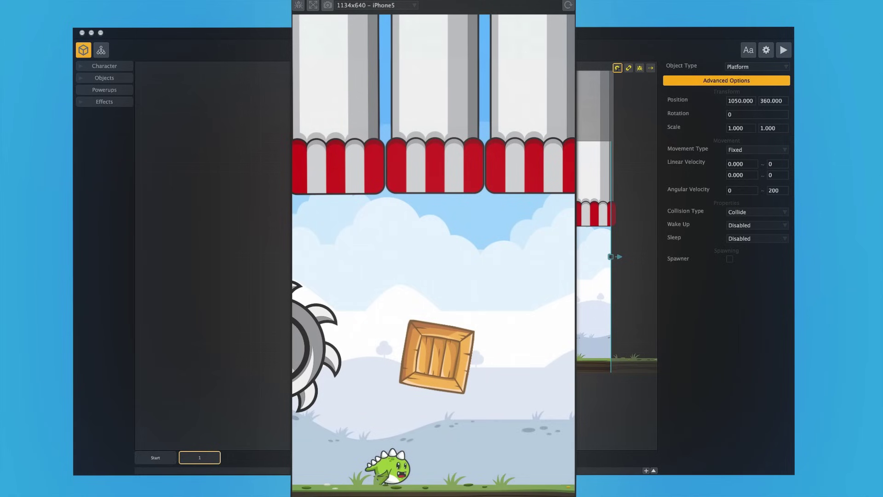
Change the project's gameplay preset from Flappy to Platformer, view the advanced gameplay settings, and accept the project settings.
left_click(766, 50)
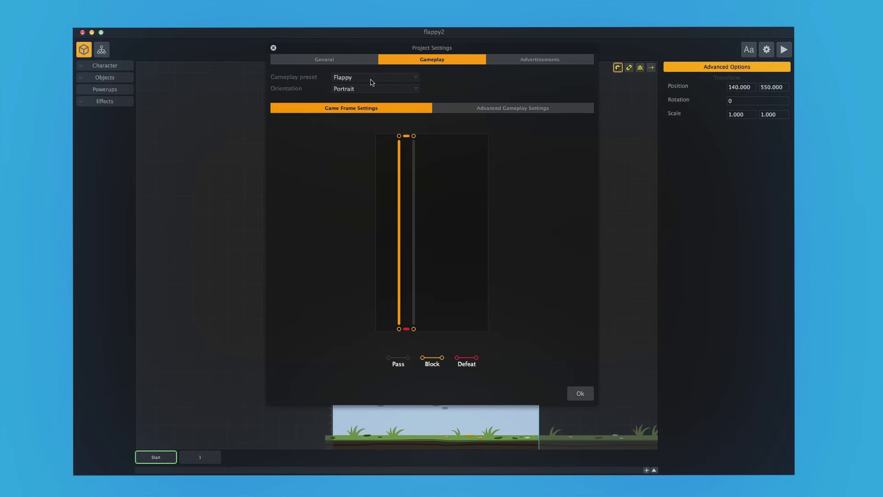
left_click(372, 78)
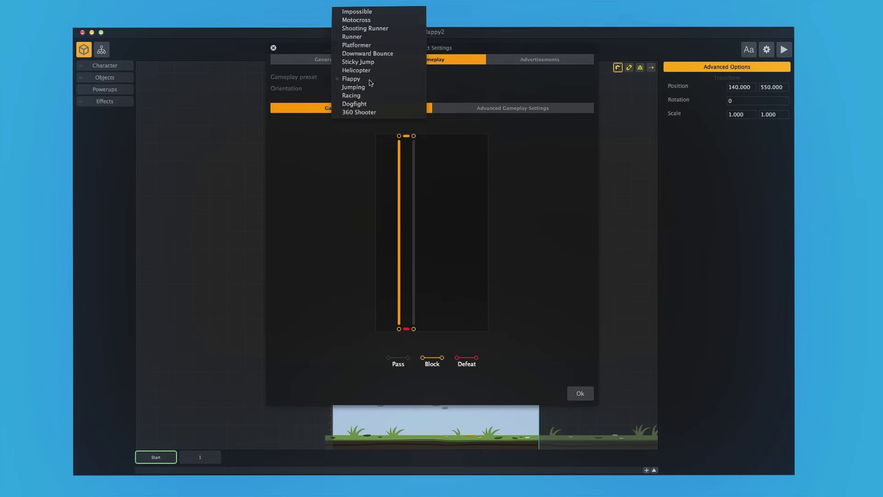
left_click(366, 46)
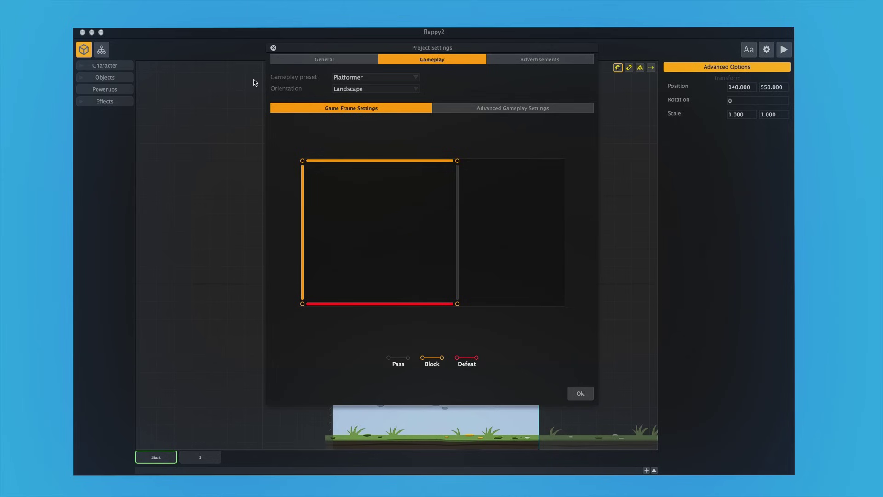
left_click(471, 110)
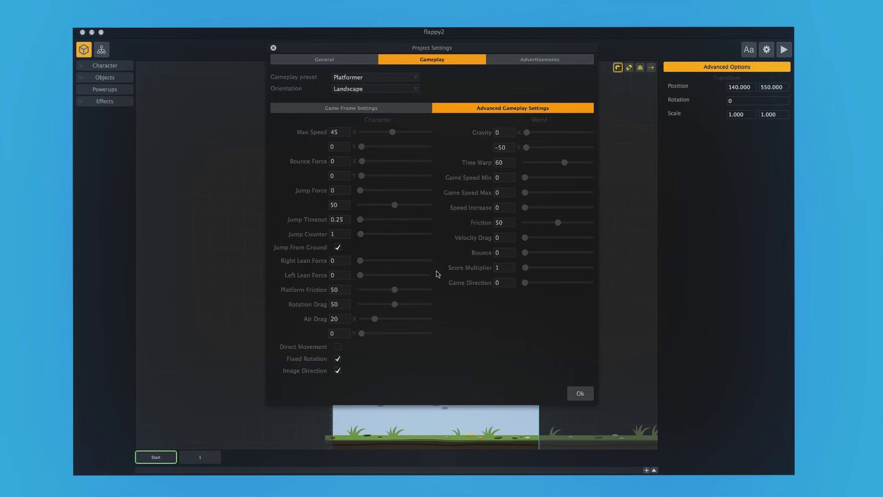
left_click(579, 393)
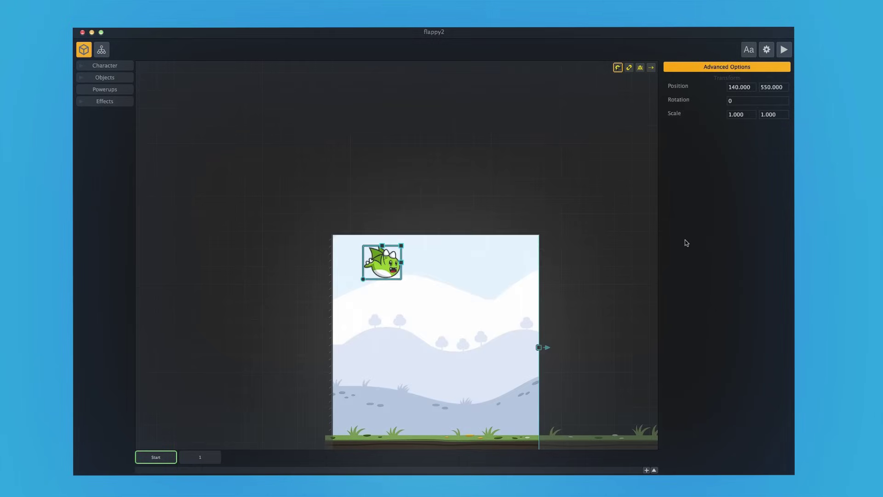
Run the game preview and test the Platformer gameplay by making the green dragon jump past the crate and spiked wheel.
left_click(783, 49)
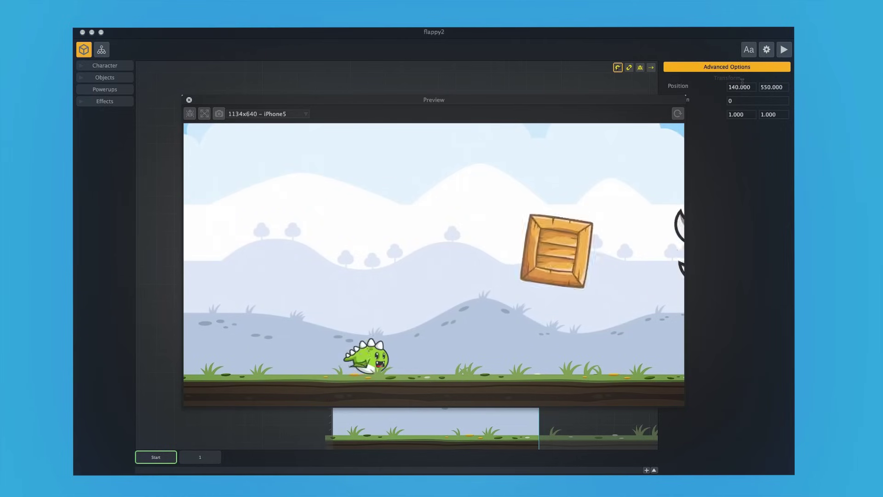
key("space")
key("space")
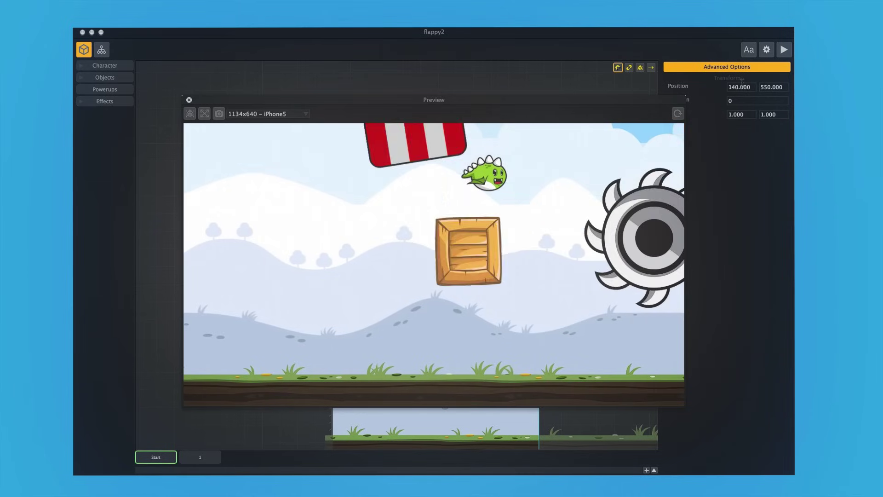
key("space")
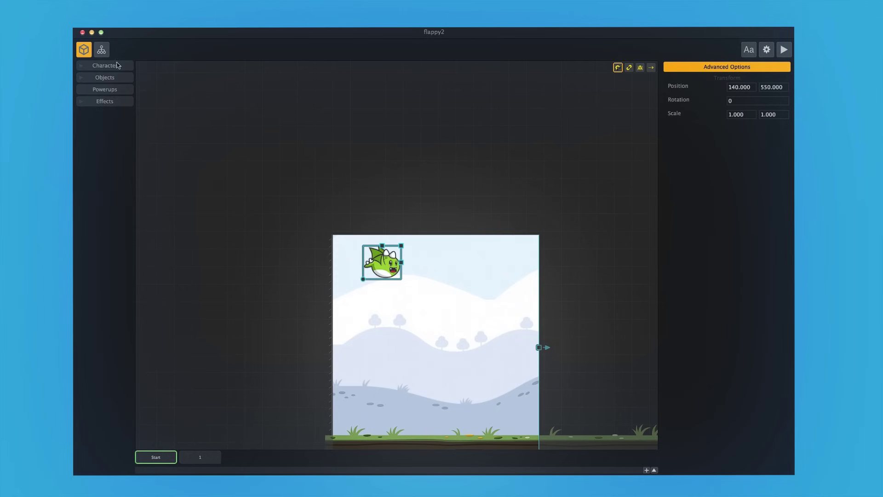
Replace the a1 character's default animation with the yellow dragon with red wings and restart the game preview.
left_click(118, 65)
left_click(106, 94)
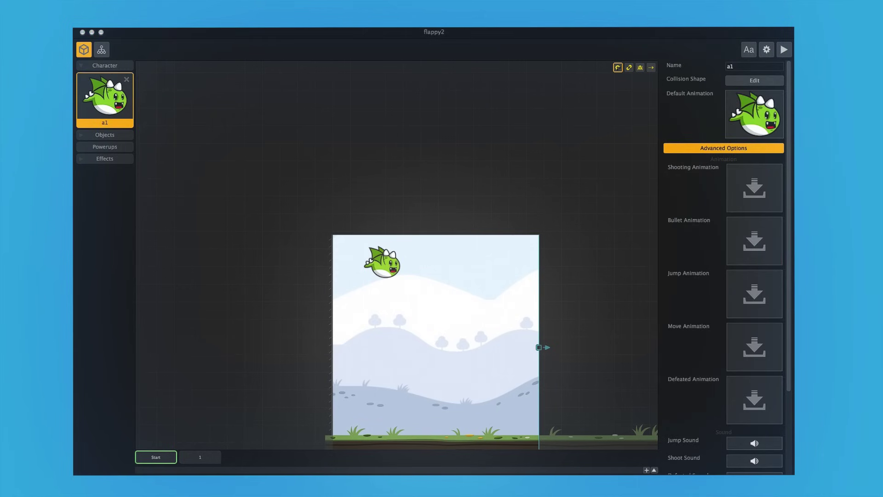
left_click_drag(769, 173, 753, 112)
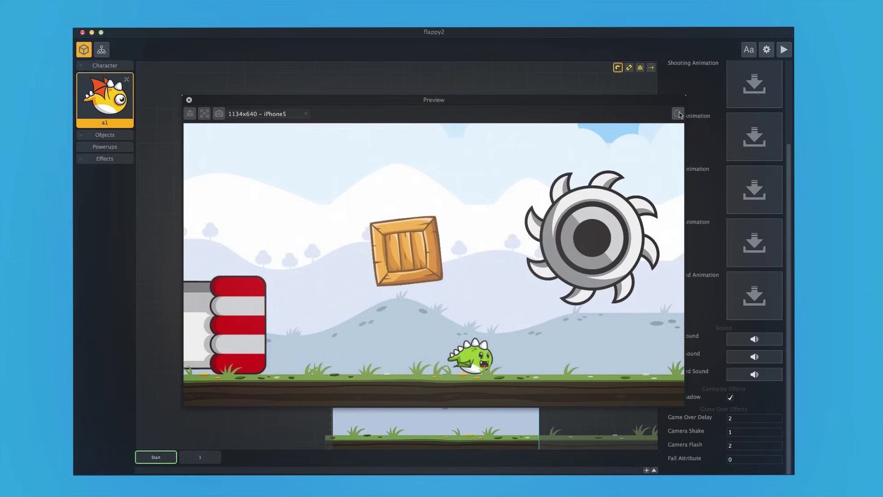
left_click(678, 114)
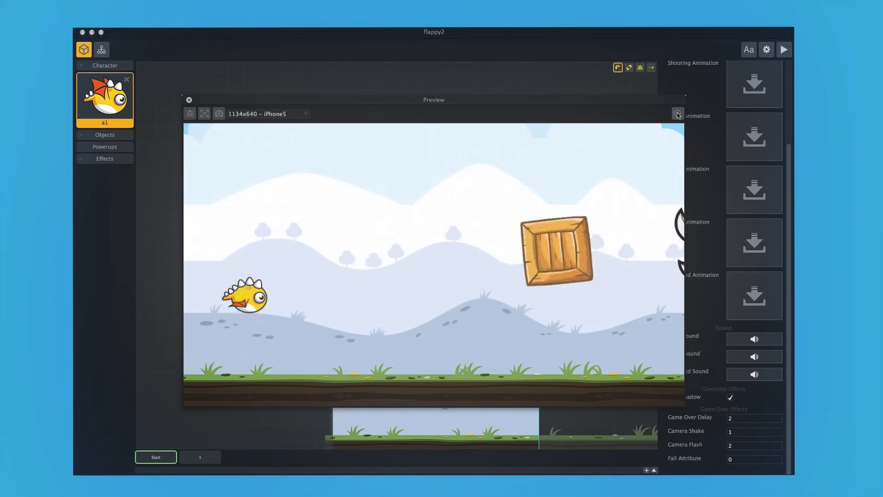